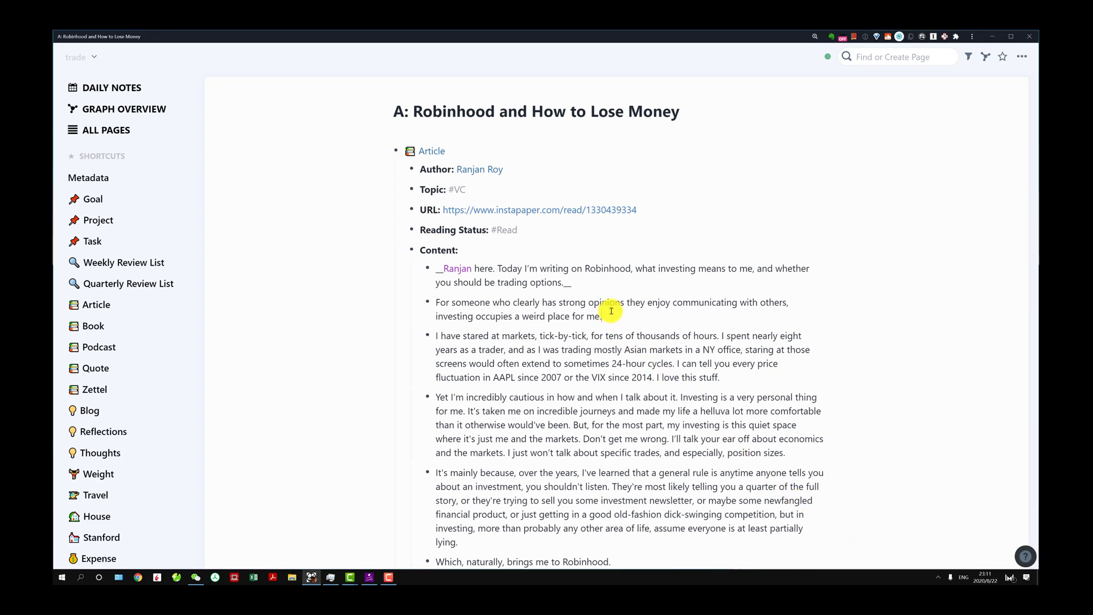
key(Escape)
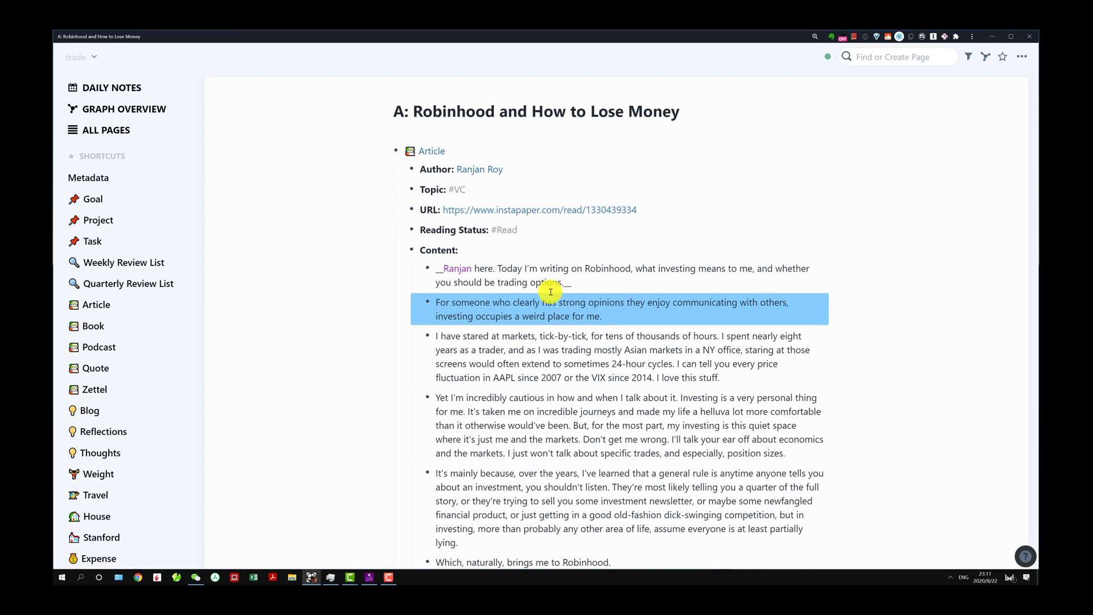
click(482, 250)
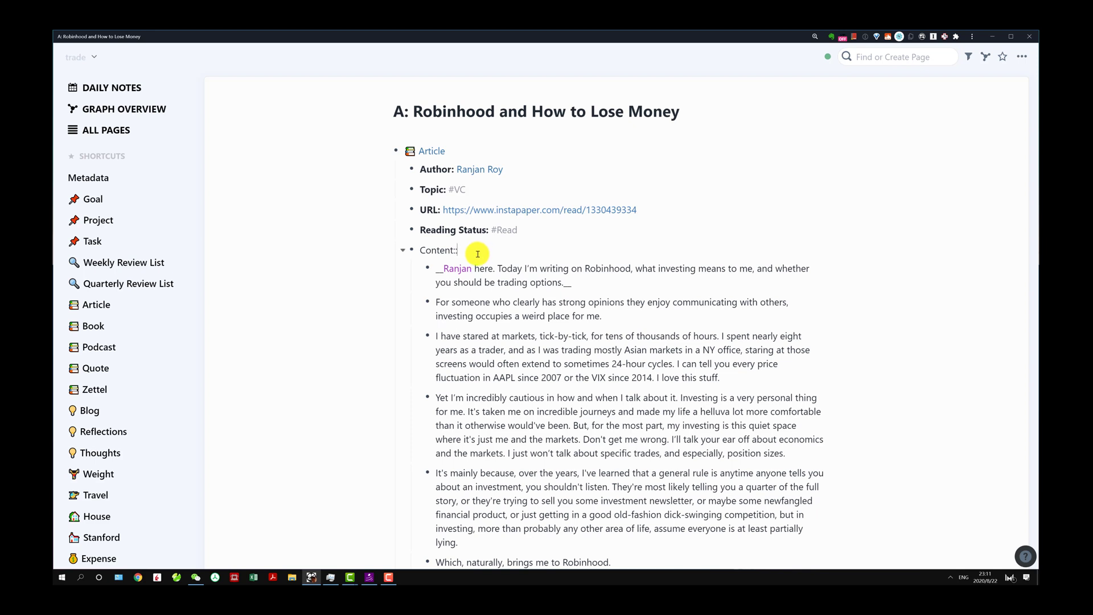
key(Escape)
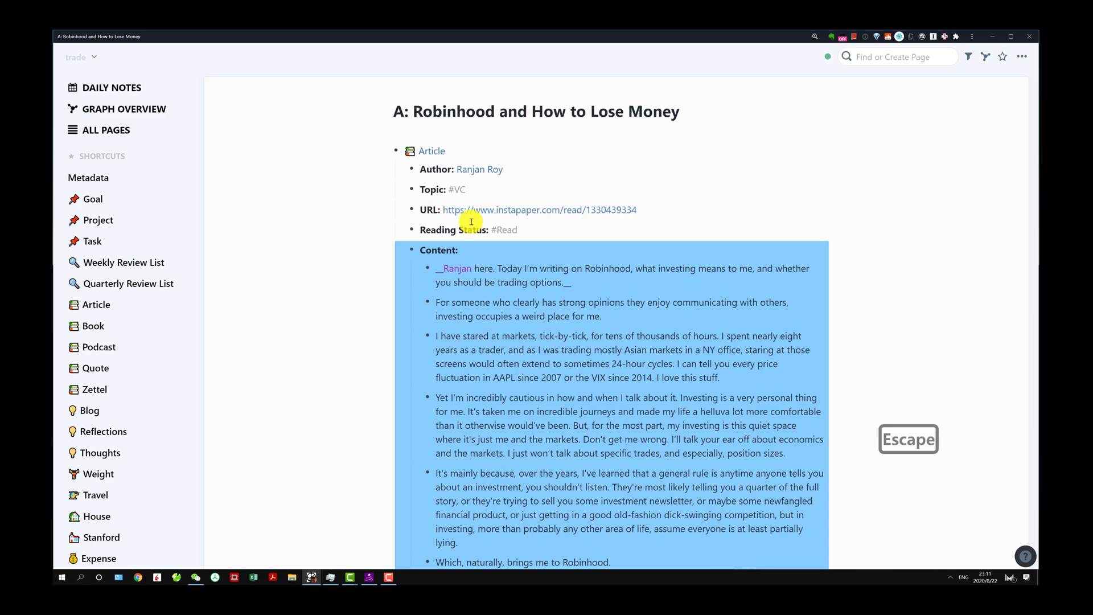
click(458, 152)
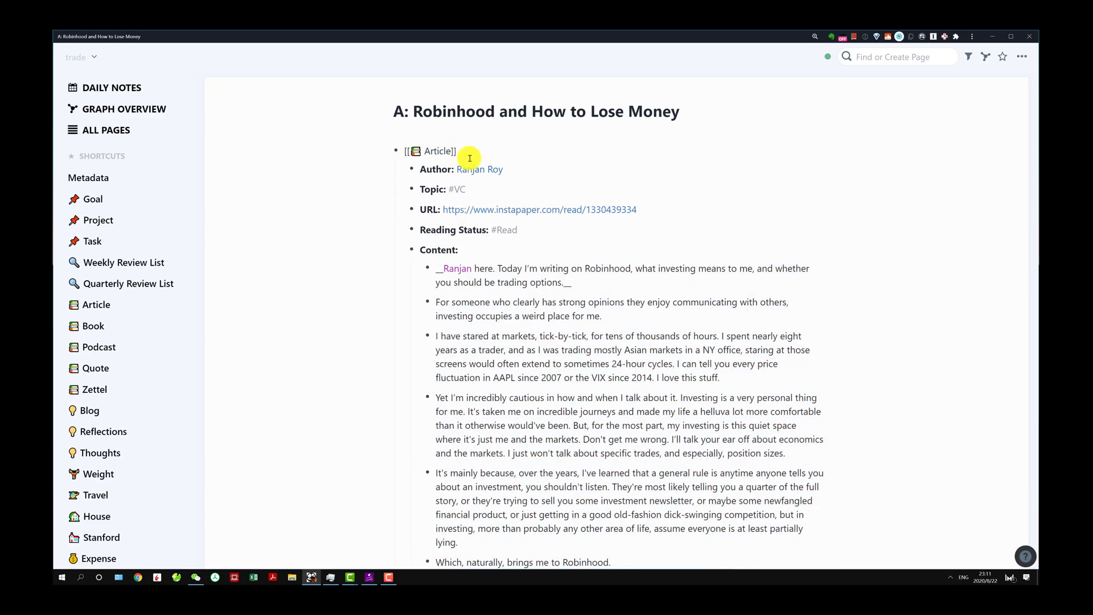
key(Escape)
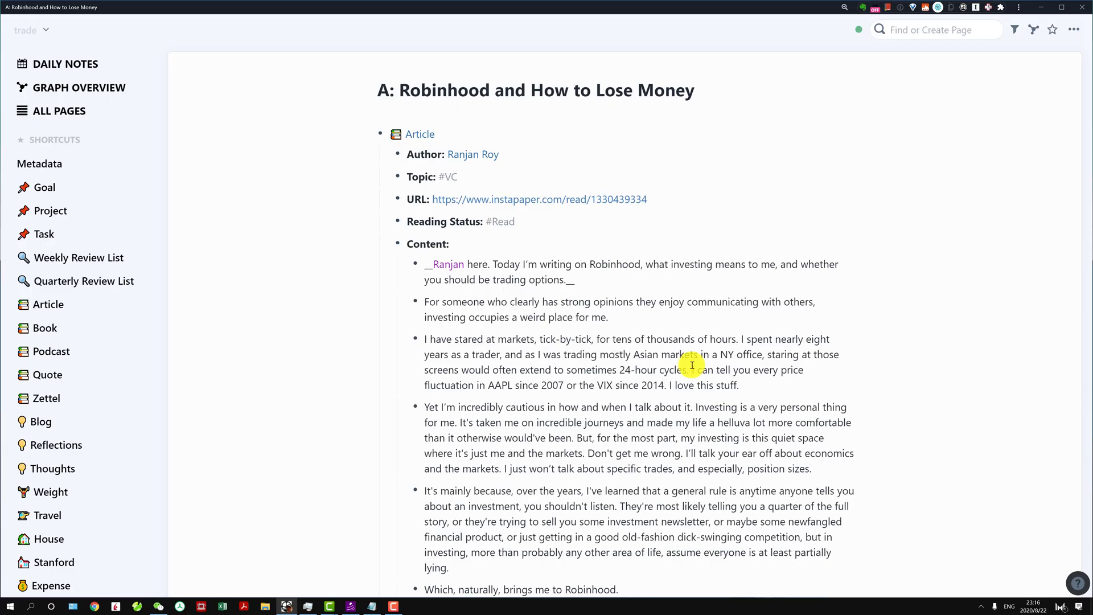
Select the third paragraph's text with Ctrl+A, then every block on the page with Ctrl+A again.
key(ctrl+a)
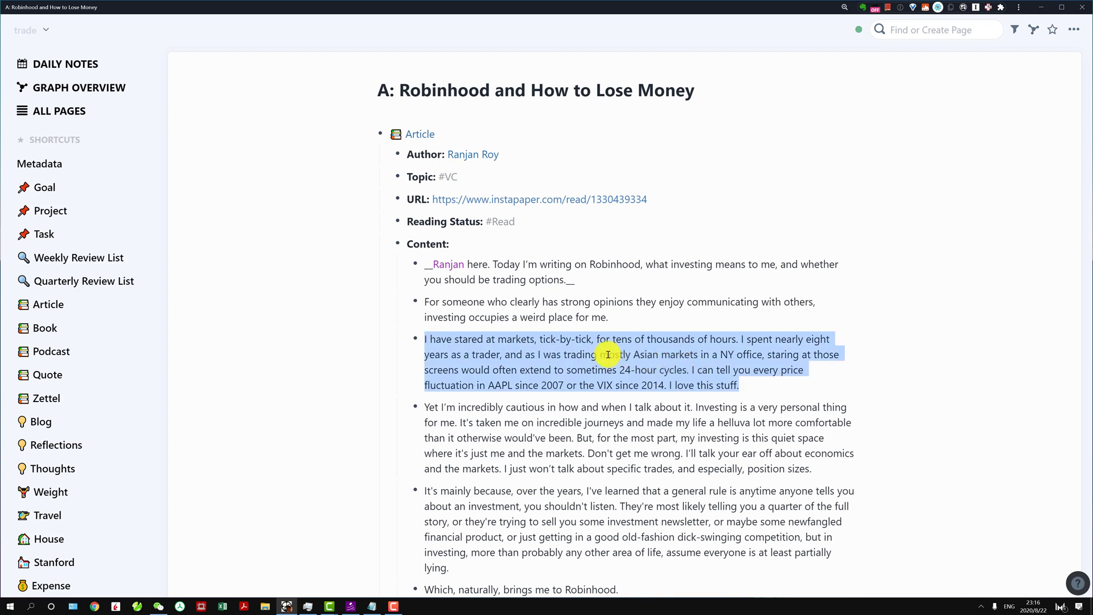
key(ctrl+a)
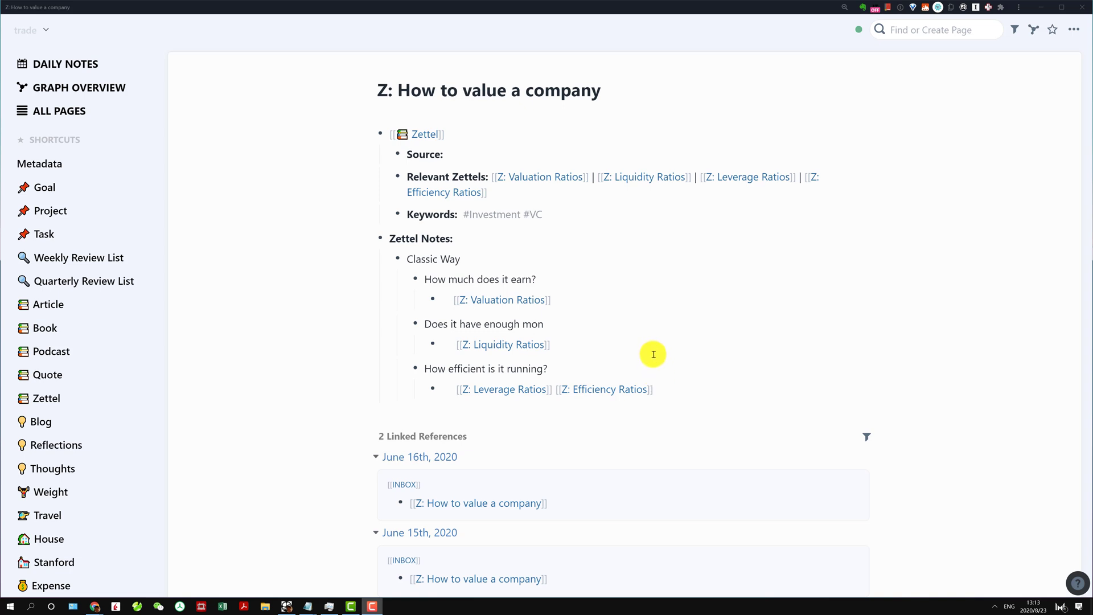
Open Z: Valuation Ratios in the sidebar and a graph of Z: Liquidity Ratios beside the page.
click(653, 353)
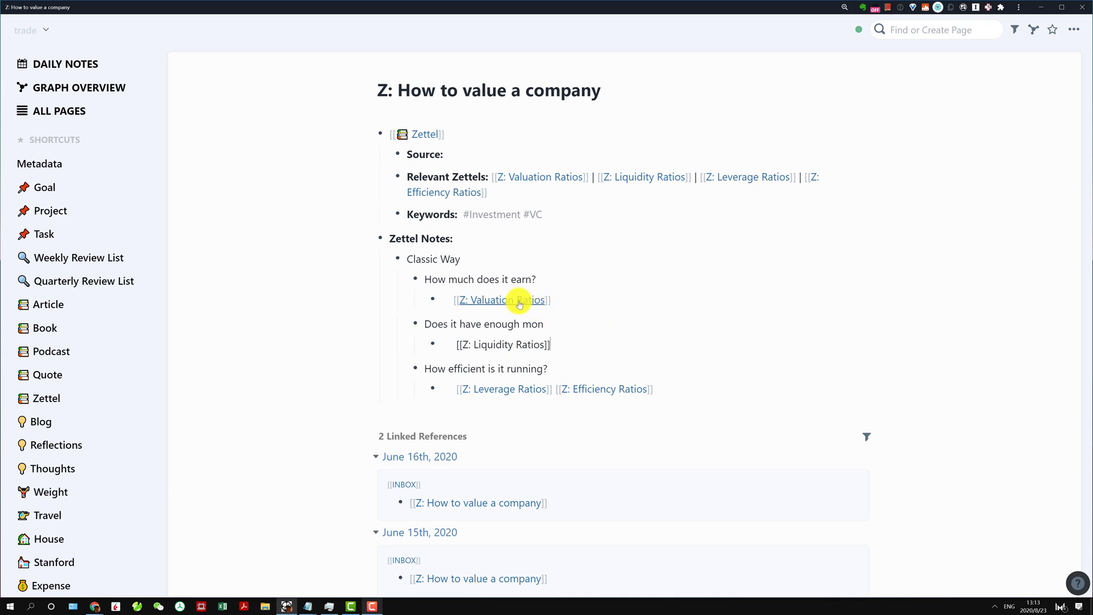
shift+click(479, 300)
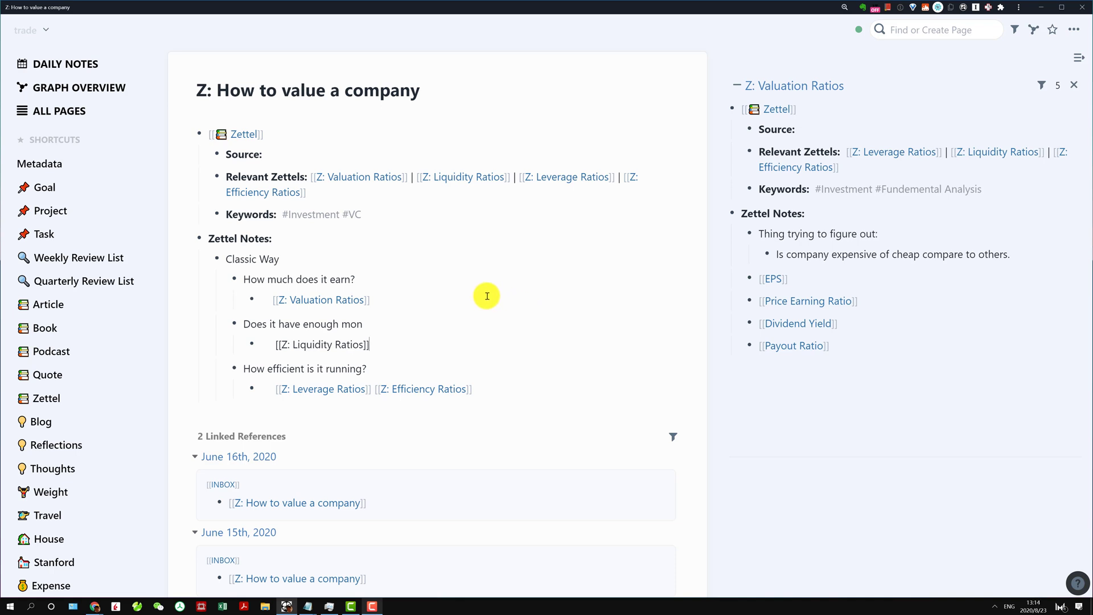
key(Up)
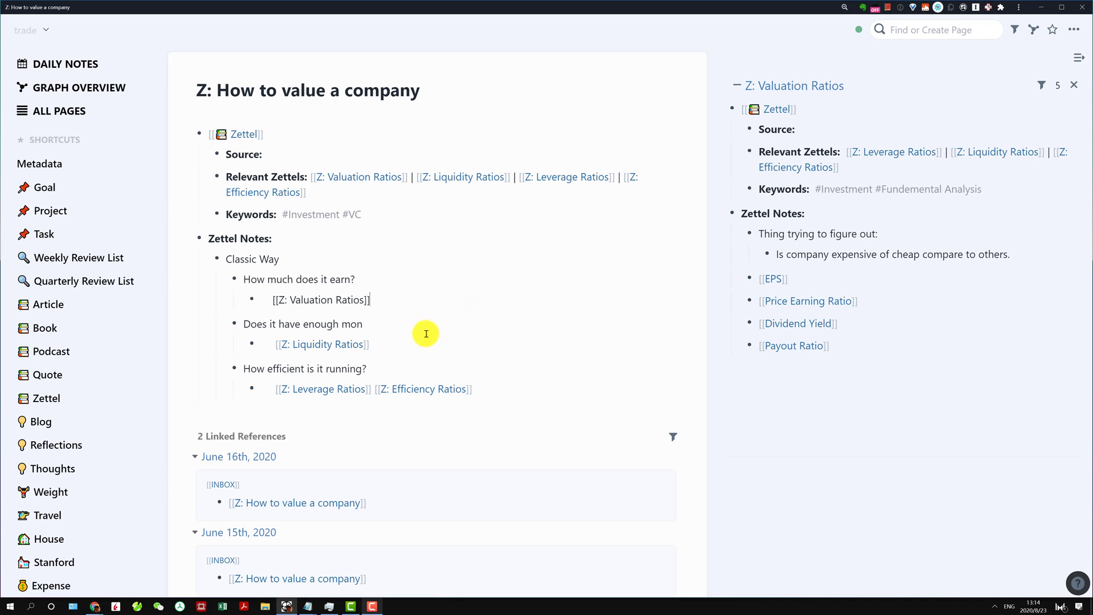
alt+shift+click(341, 344)
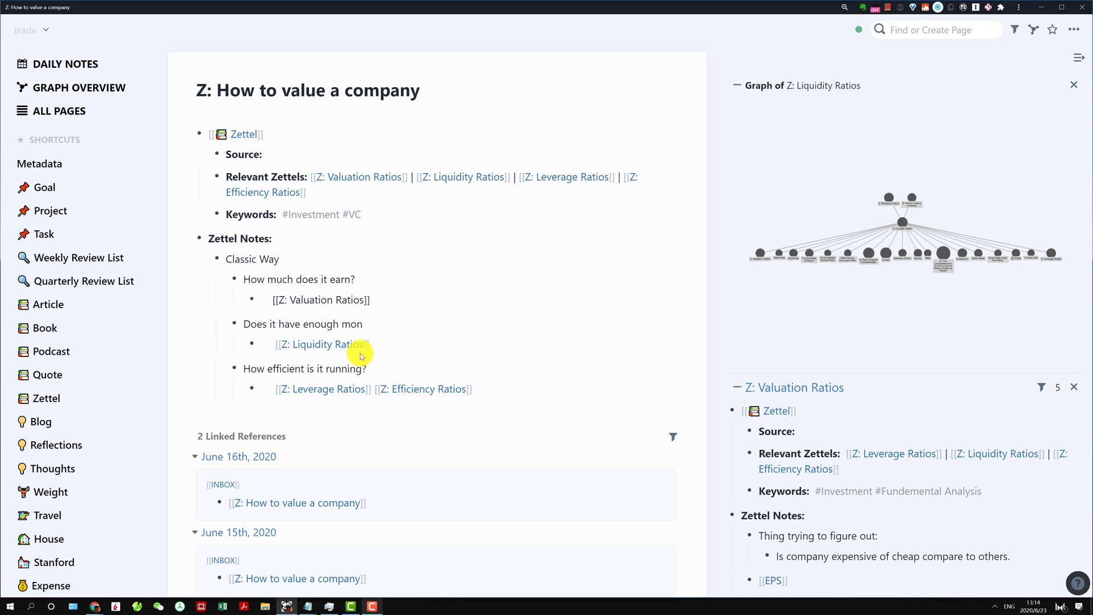
Show the mentions of Z: Leverage Ratios in the right sidebar.
click(425, 346)
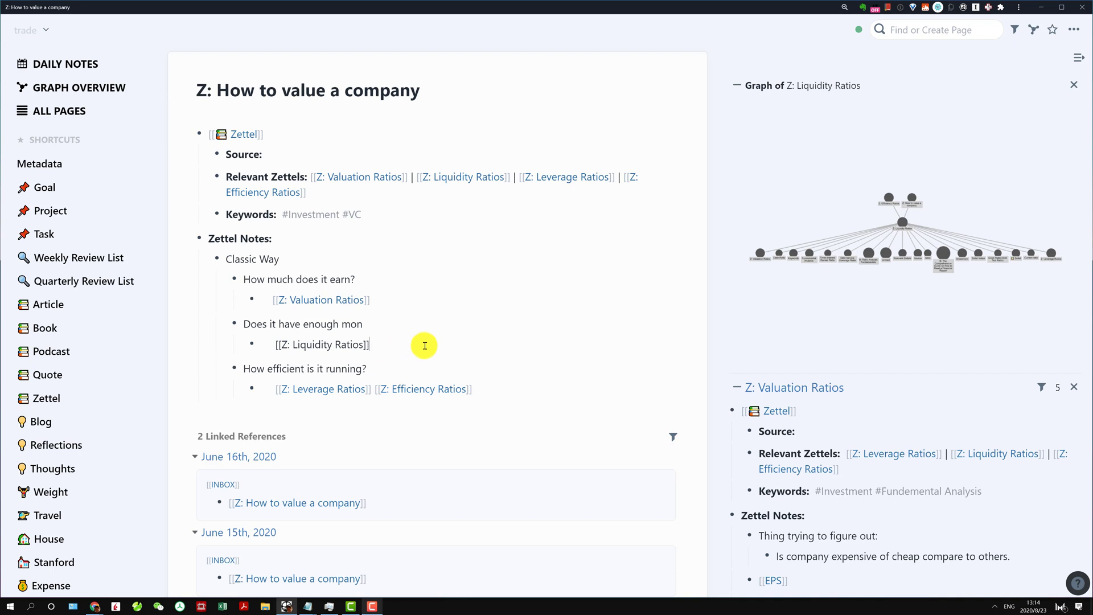
click(447, 420)
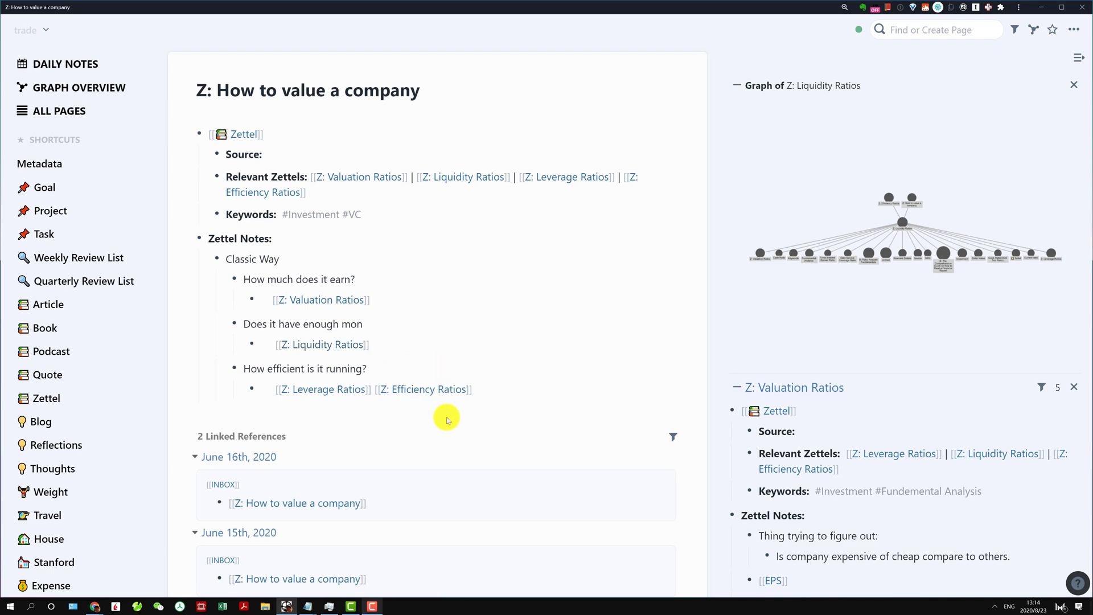
ctrl+shift+click(323, 393)
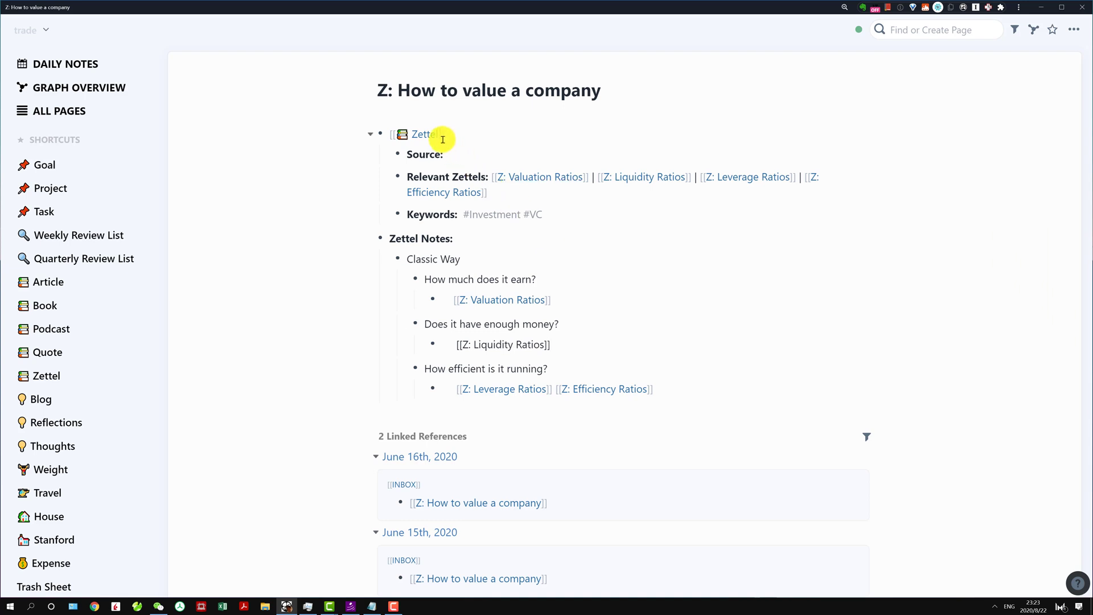
From the 'Does it have enough money?' line, hide the page's link brackets with Ctrl+C Ctrl+B, then show them again.
click(641, 325)
key(ctrl+c)
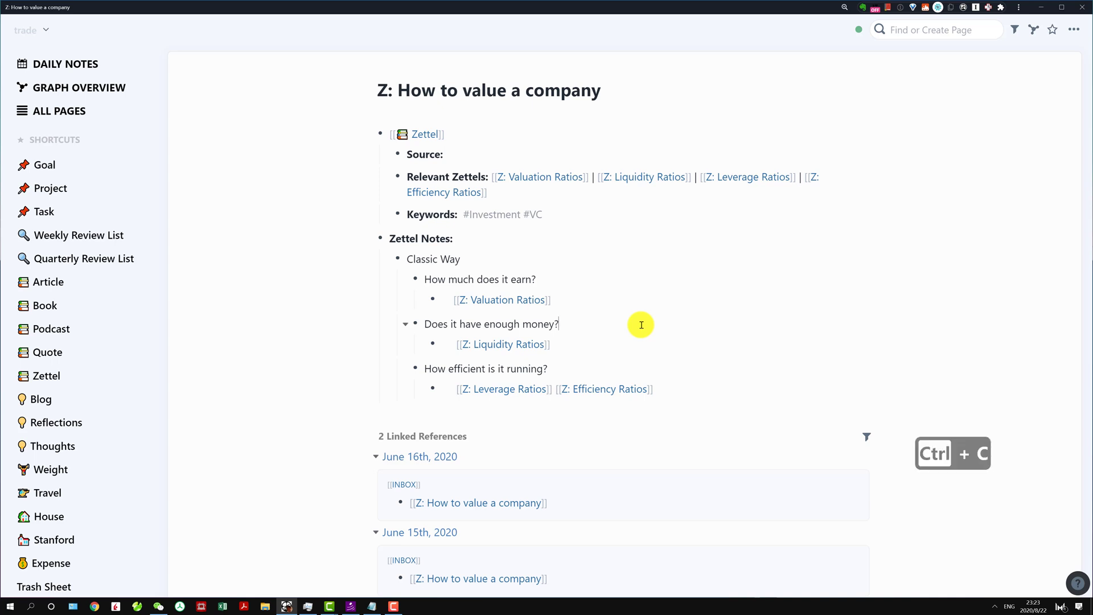
key(ctrl+b)
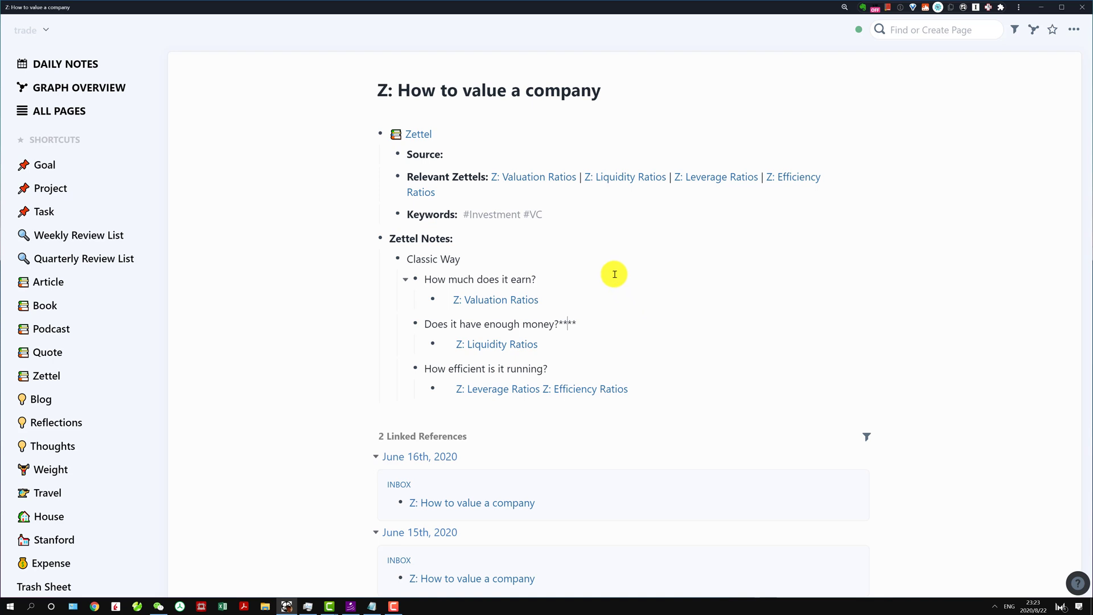
key(ctrl+c)
key(ctrl+b)
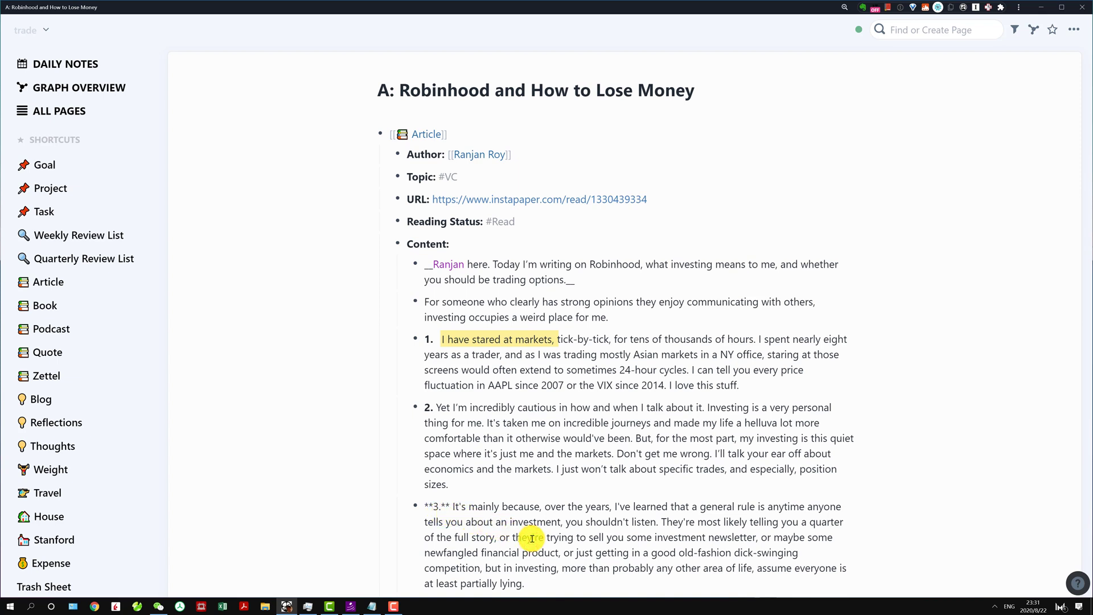
key(alt+shift+Up)
key(alt+shift+Up)
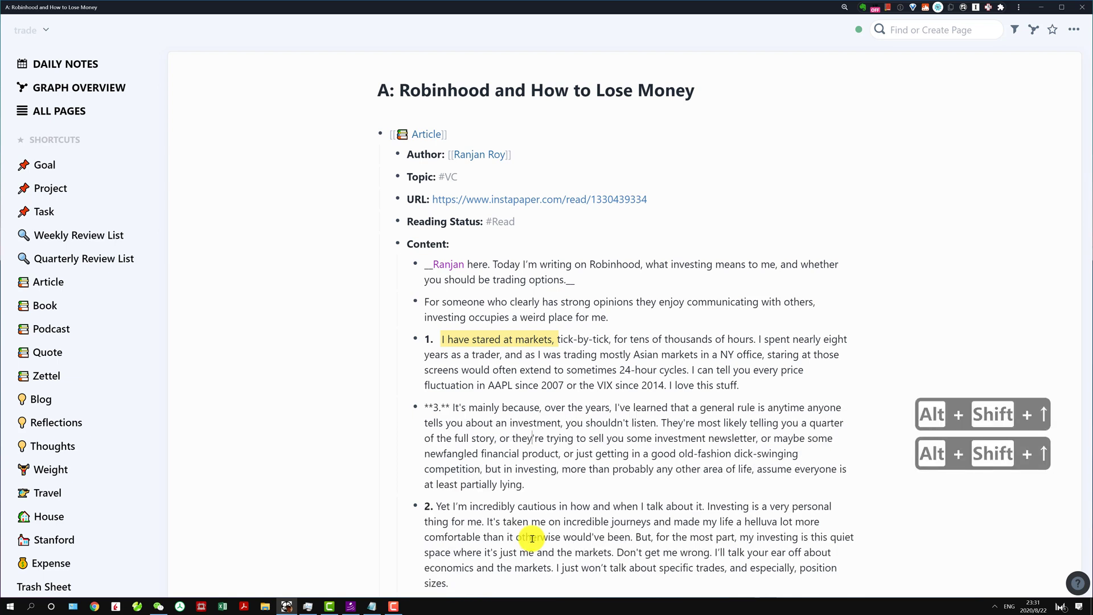
key(alt+shift+Up)
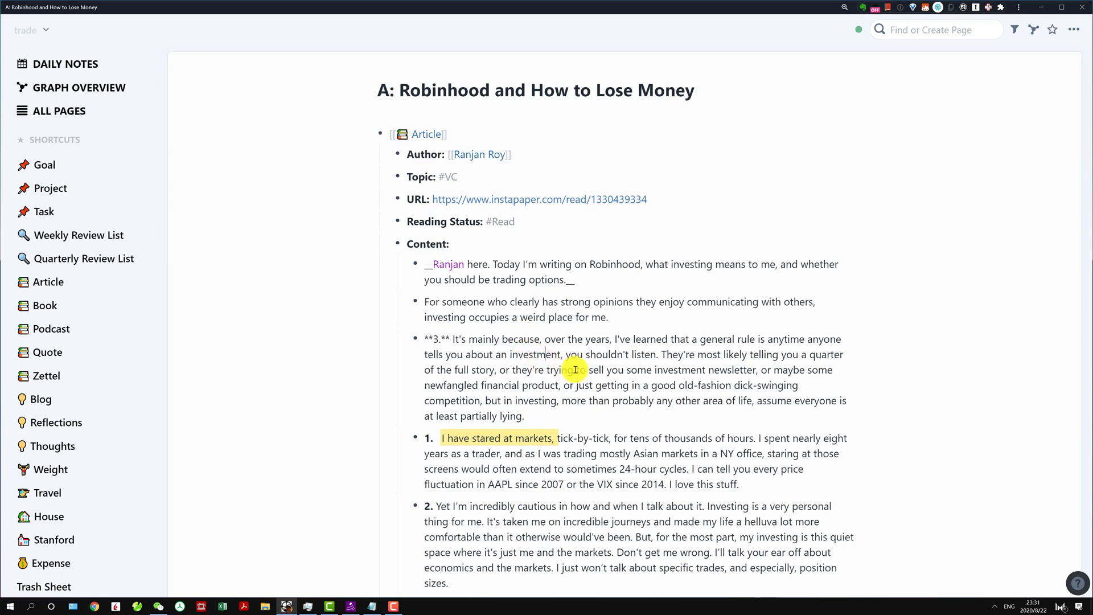
key(alt+shift+Down)
key(alt+shift+Down)
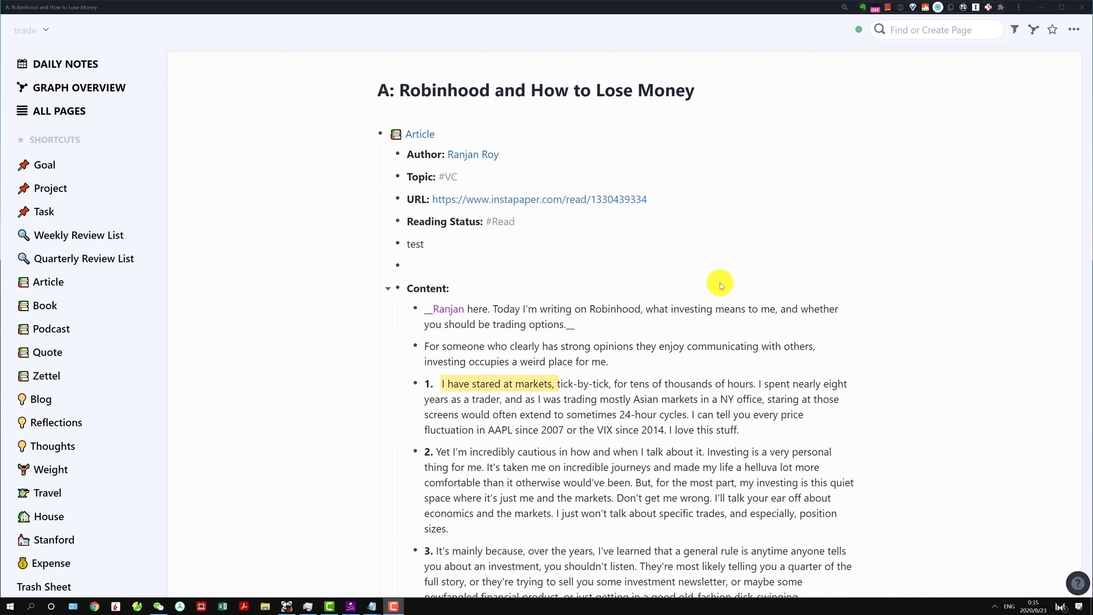
In the empty block under 'test', reference the Robinhood page's 'I started this piece' block via Ctrl+Shift+9 search.
click(433, 261)
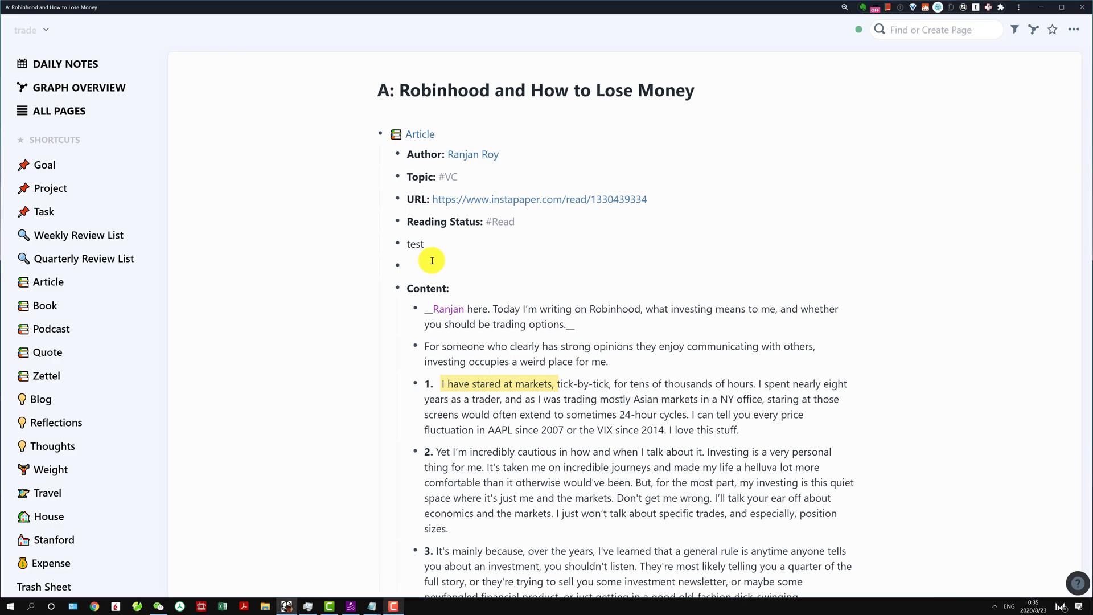
key(ctrl+shift+9)
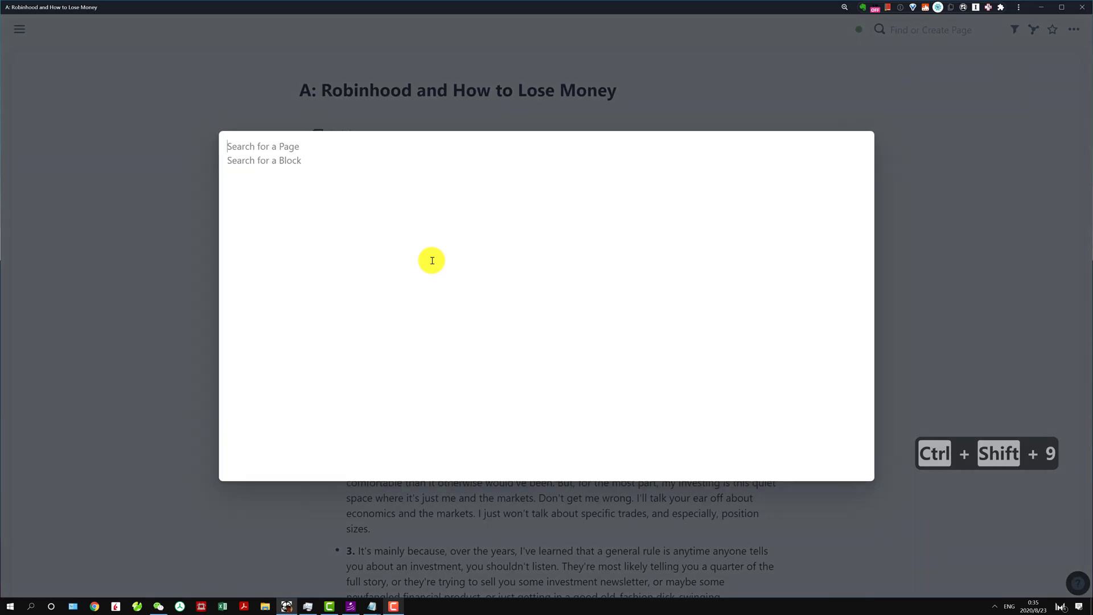
text(A:)
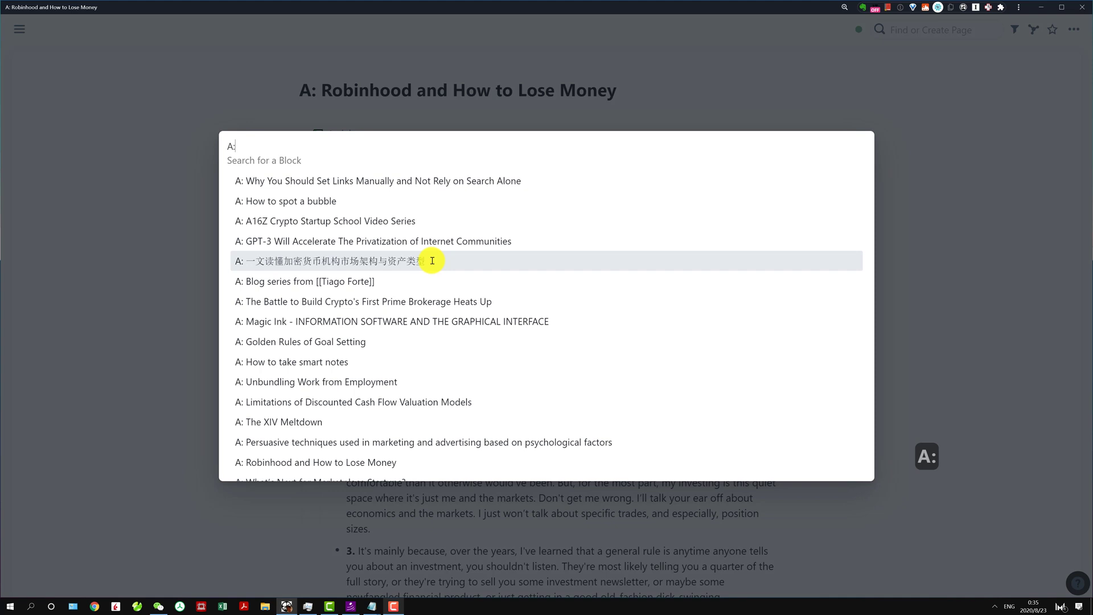
text( robin)
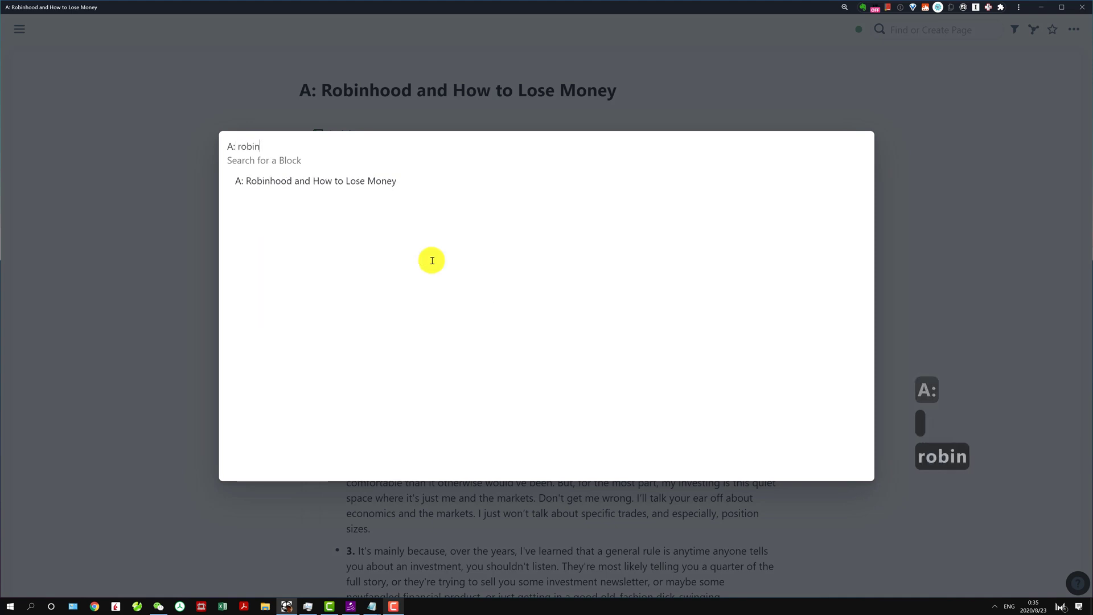
key(Down)
key(Return)
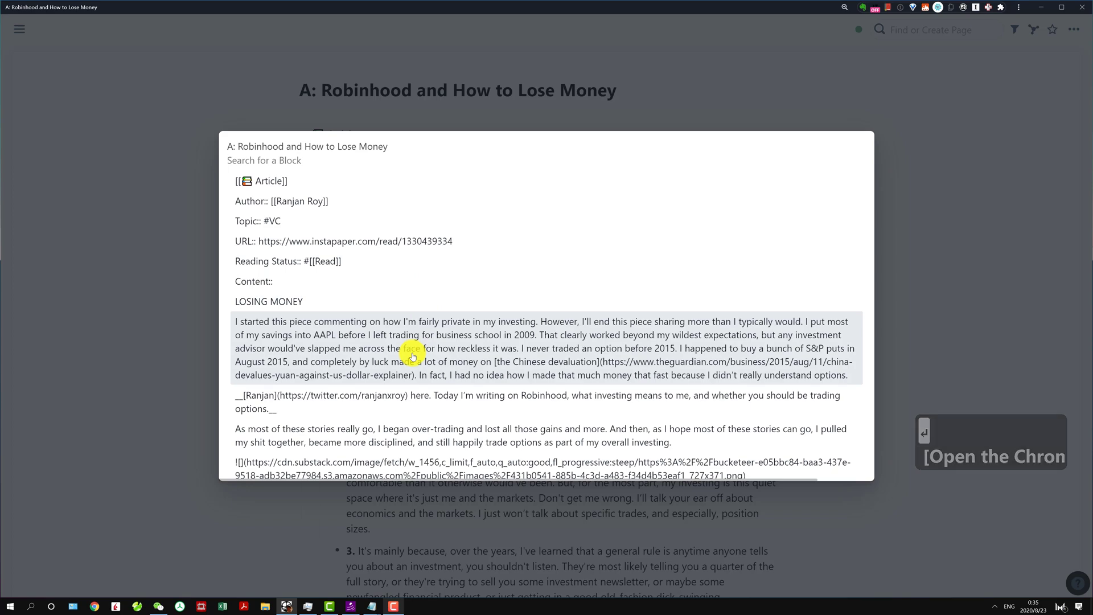
click(412, 357)
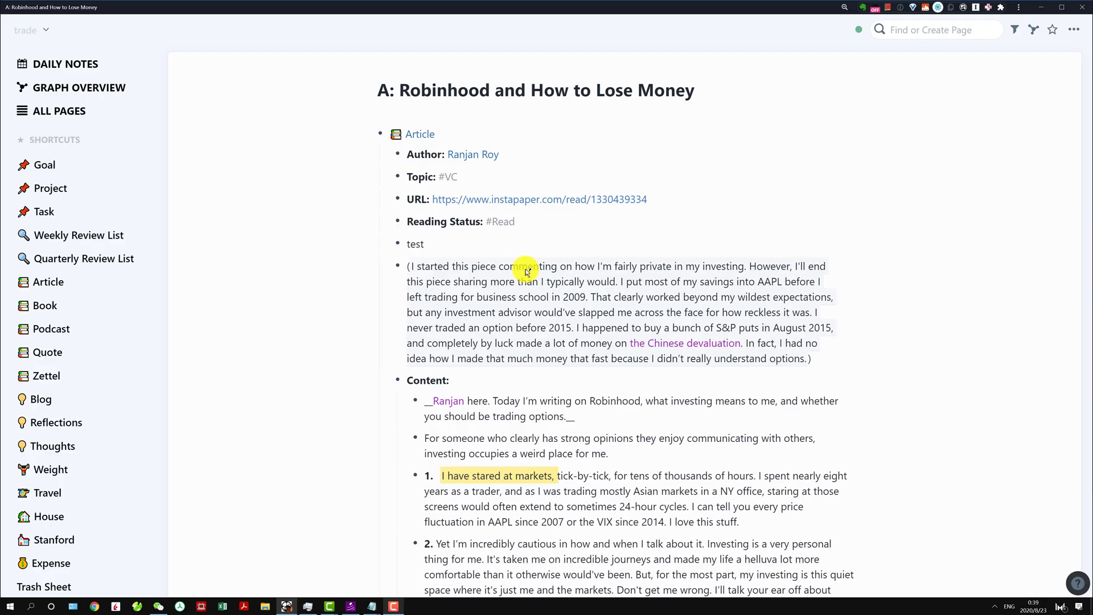
Open Find or Create Page with Ctrl+U and move through the Recent list with Ctrl+J/Ctrl+K to Task.
key(ctrl+u)
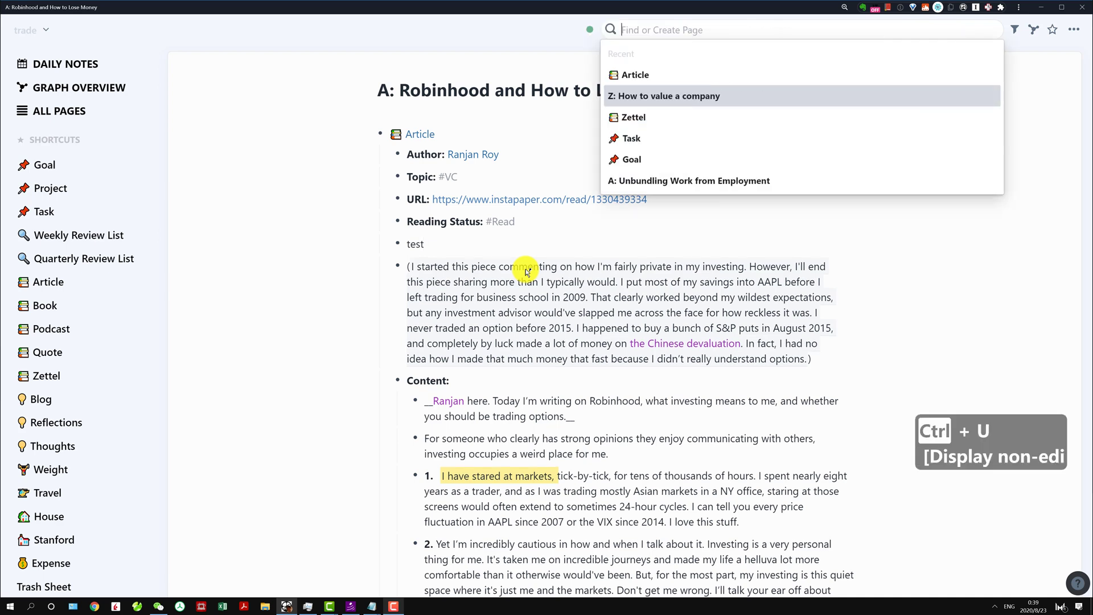
key(ctrl+j)
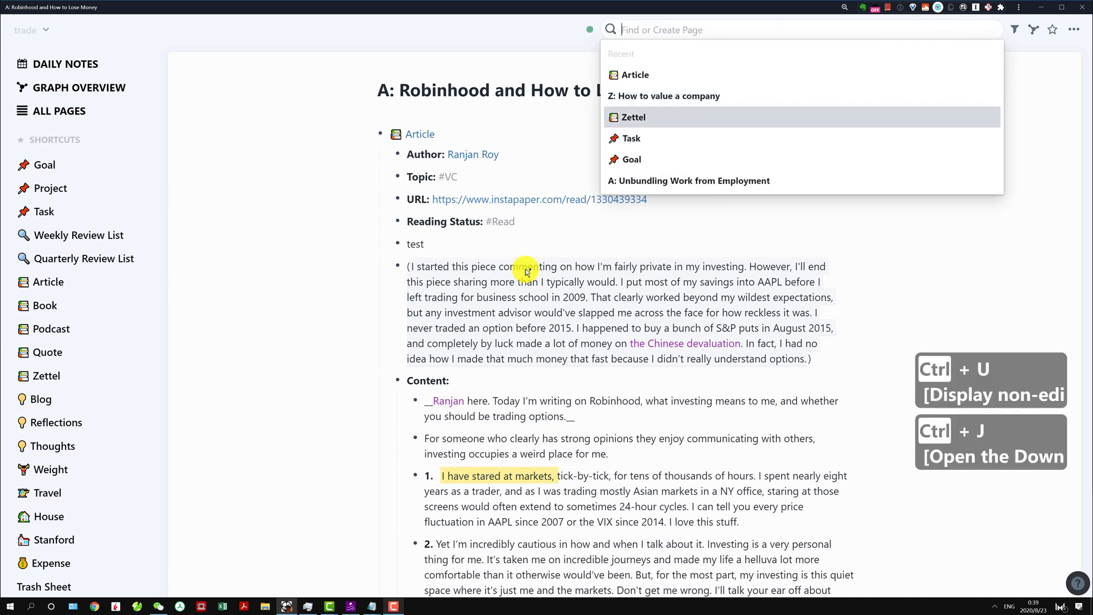
key(ctrl+j)
key(ctrl+k)
key(ctrl+k)
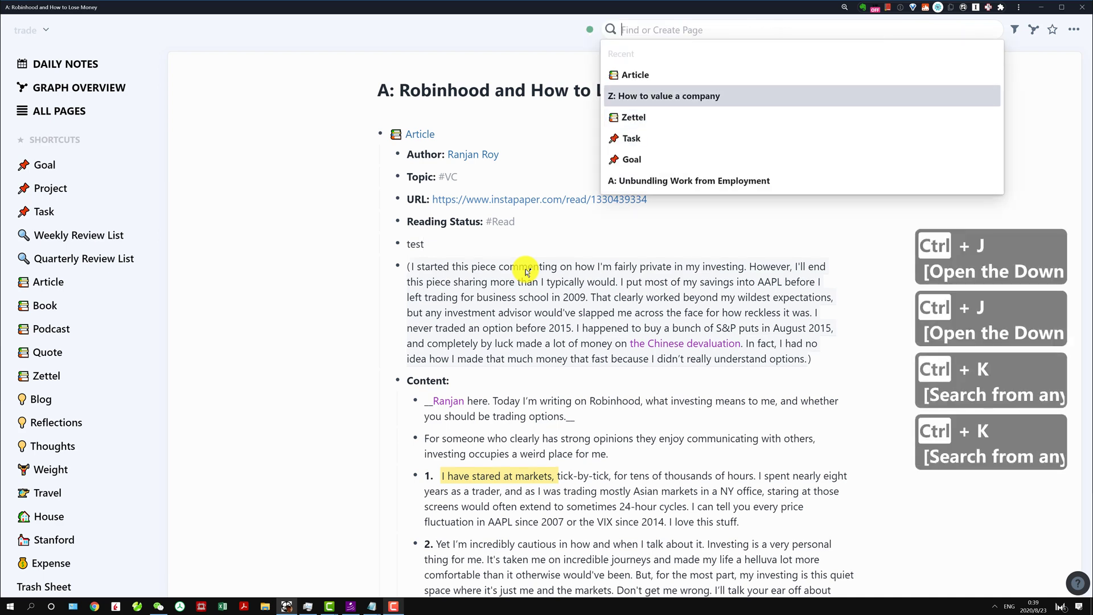
key(ctrl+k)
key(ctrl+j)
key(ctrl+j)
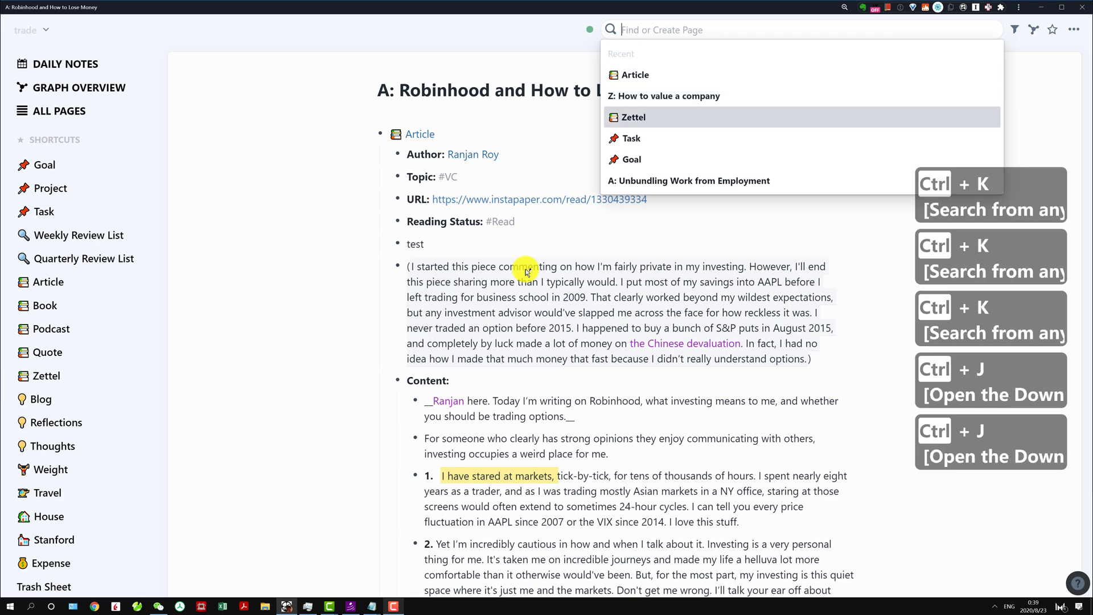
key(ctrl+j)
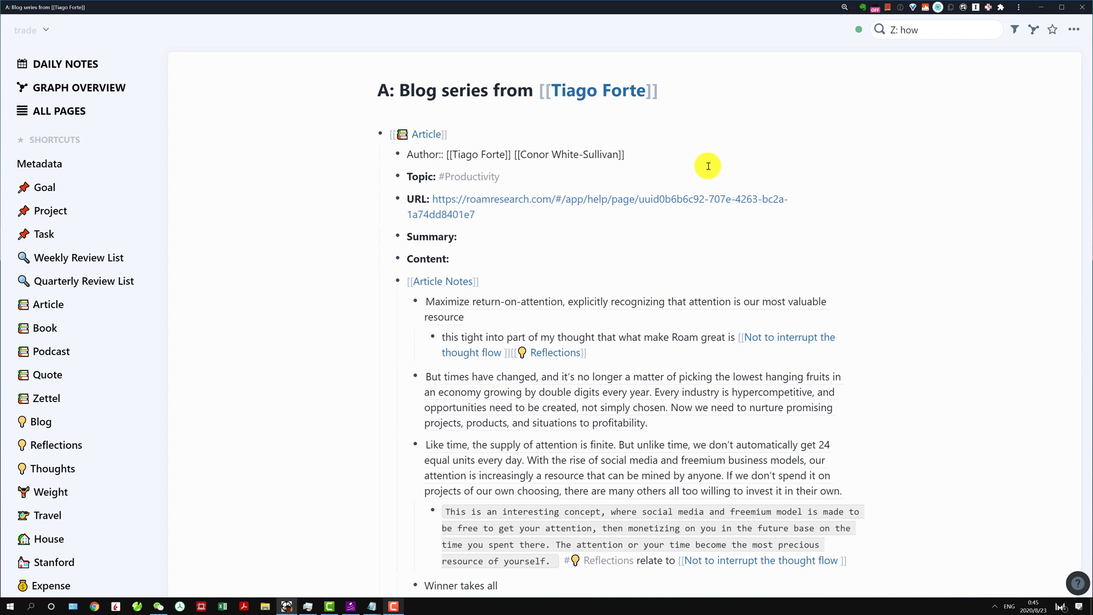
Open the linked author page from the Author line with Ctrl+O, then return with Alt+Left.
key(Left)
key(Left)
key(Left)
key(Left)
key(Left)
key(Left)
key(Left)
key(ctrl+o)
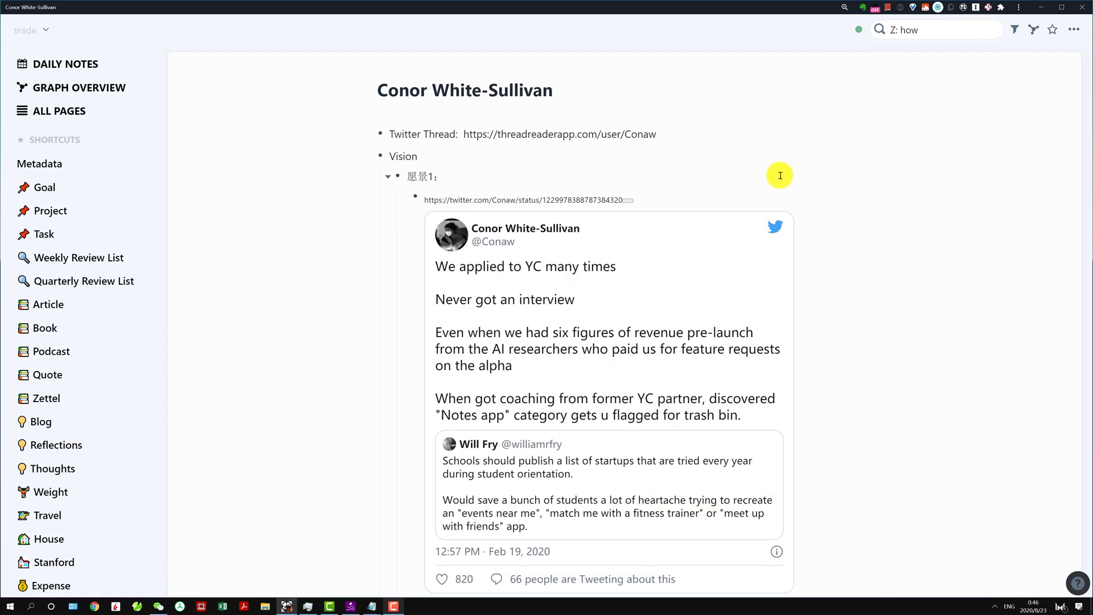
key(alt+Left)
Open the author's page in the right sidebar with Ctrl+Shift+O, then jump to Daily Notes with Alt+D.
click(646, 158)
key(Left)
key(Left)
key(Left)
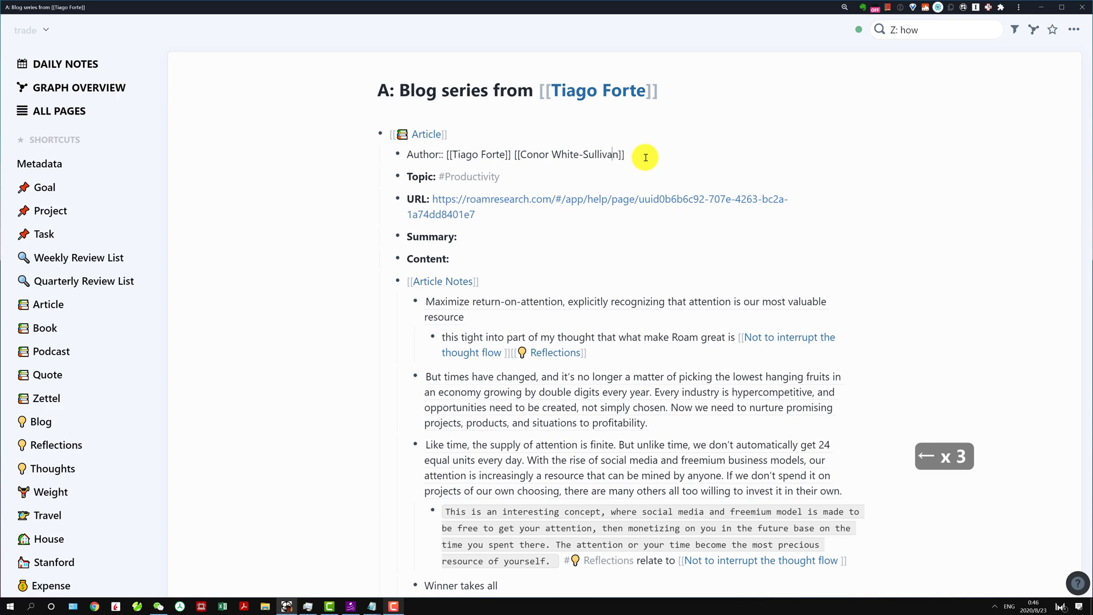
key(ctrl+shift+o)
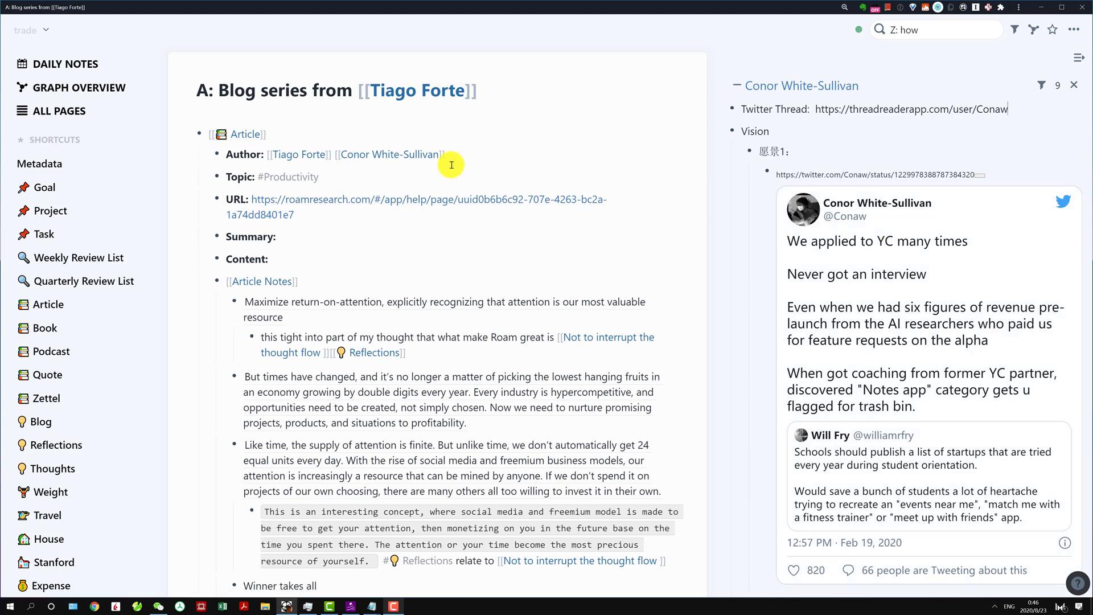
mouse_move(429, 163)
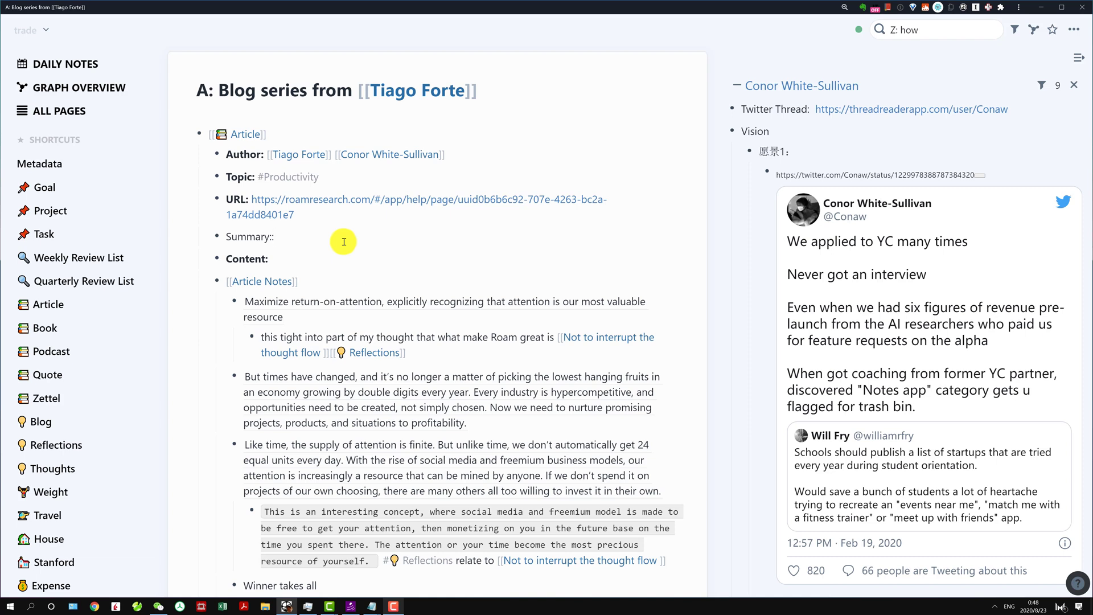
key(alt+d)
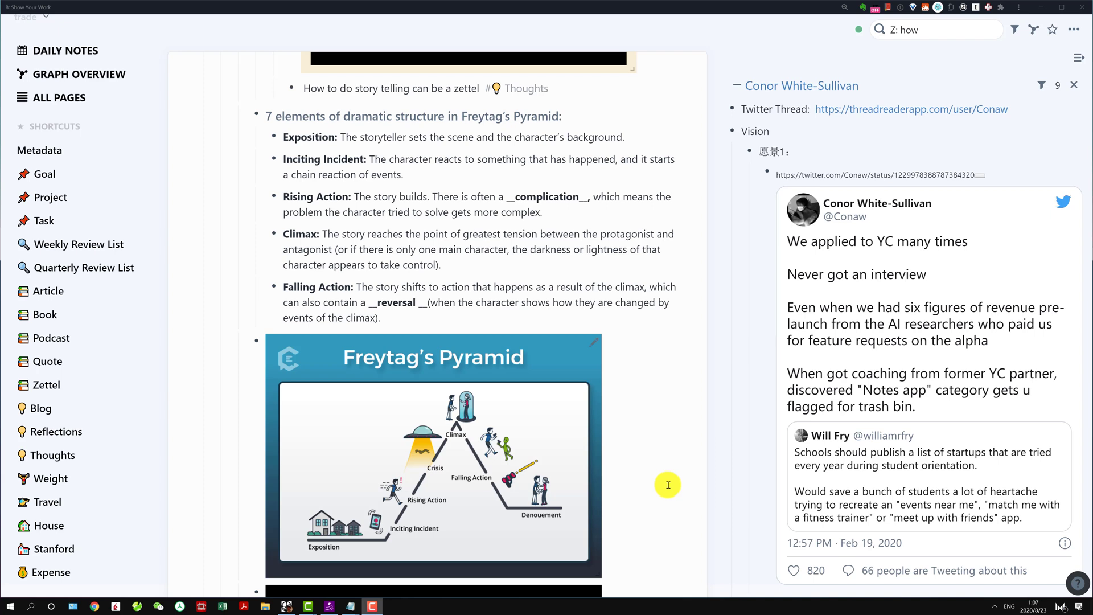
click(640, 138)
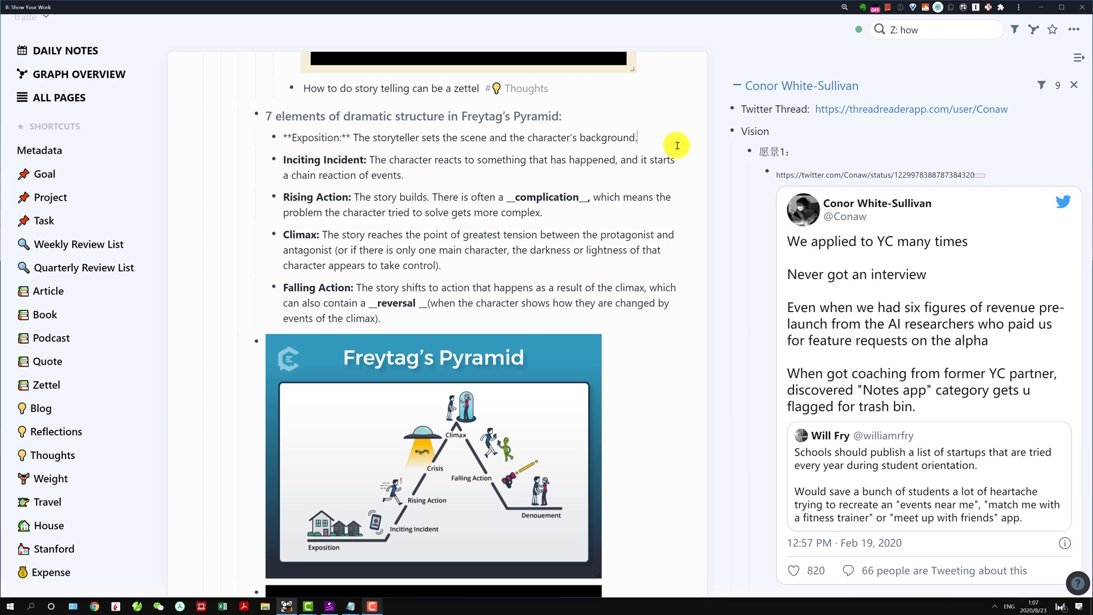
key(alt+Right)
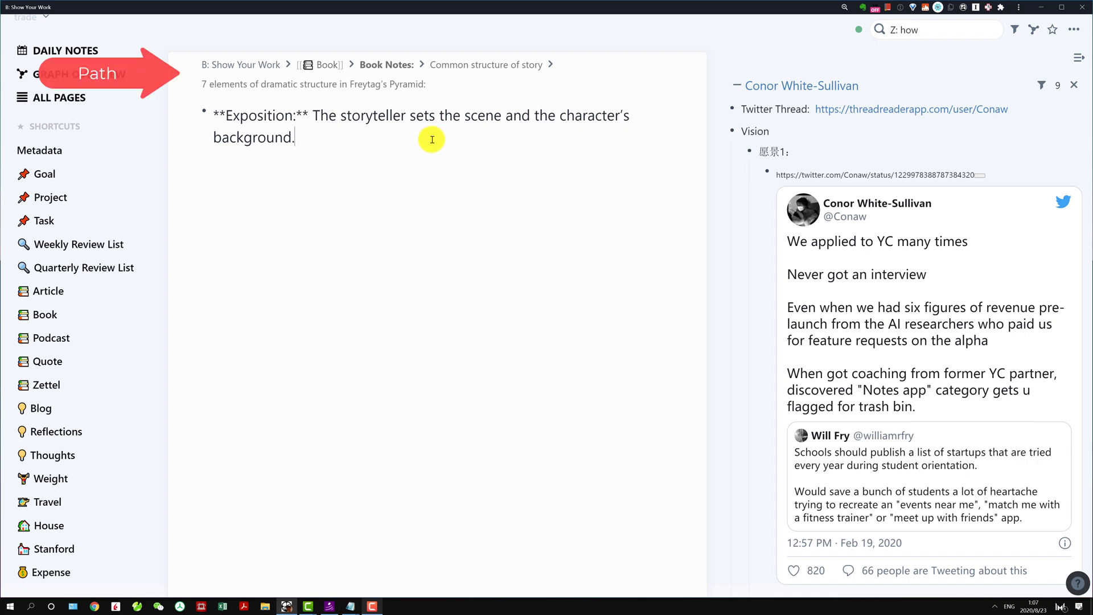
key(alt+Left)
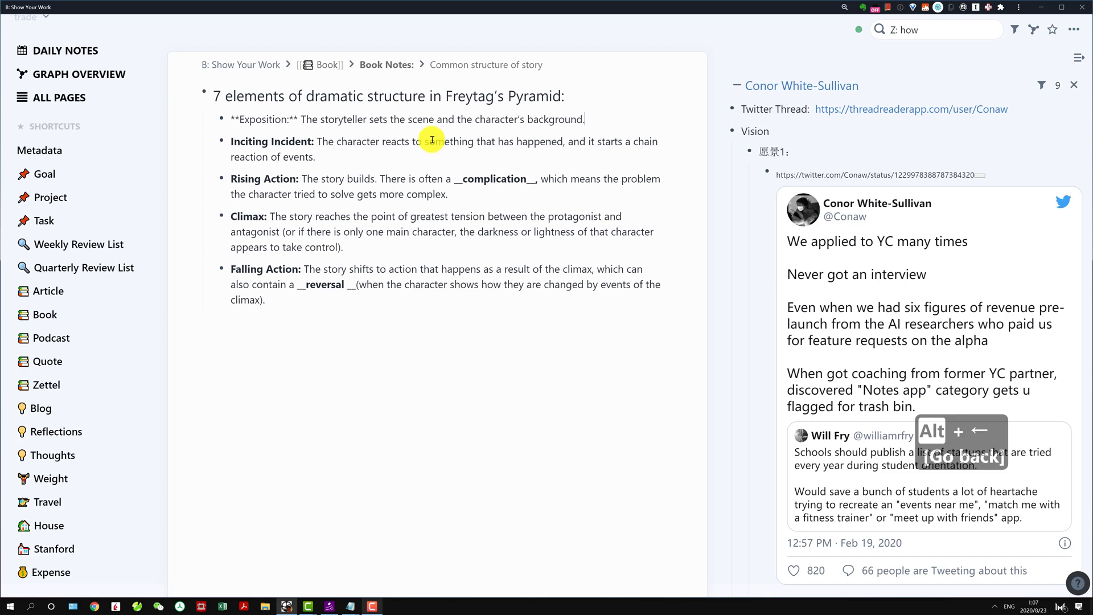
key(alt+Left)
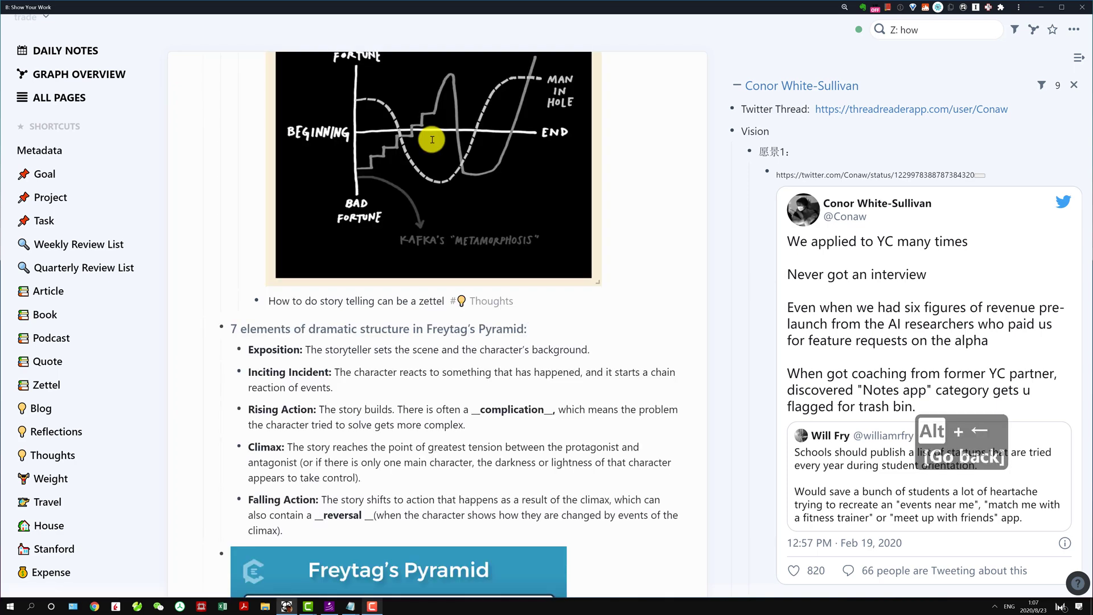
key(Escape)
click(541, 329)
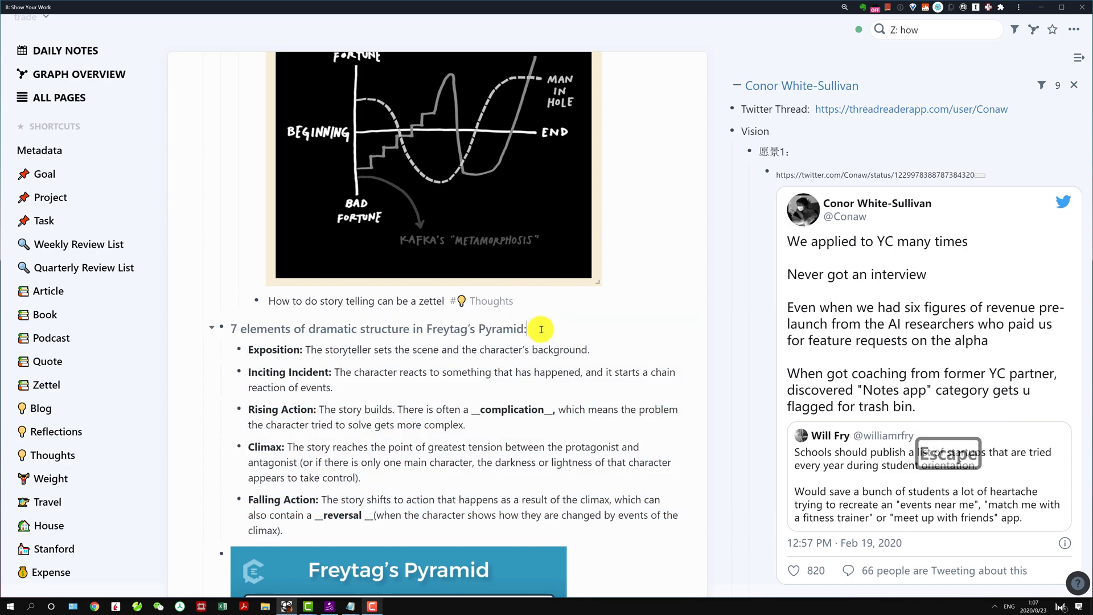
key(alt+Left)
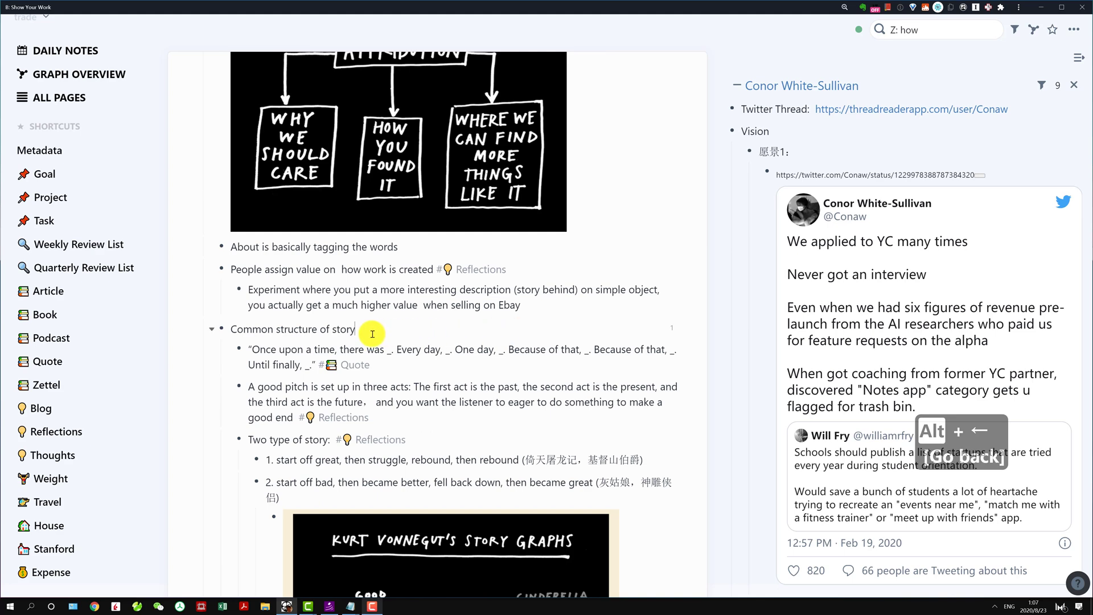
key(alt+Left)
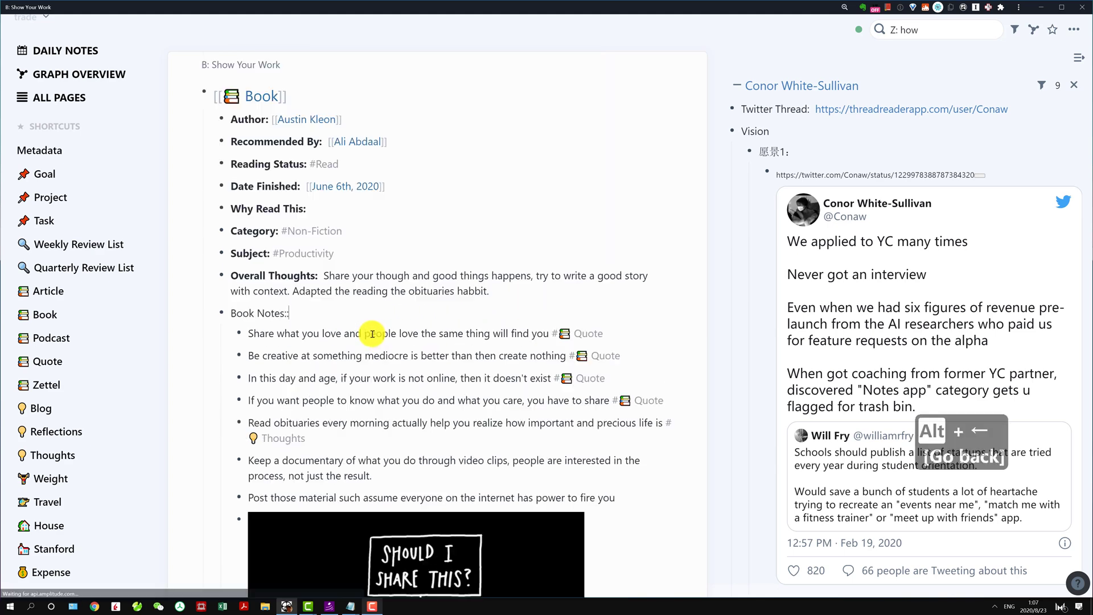
key(Escape)
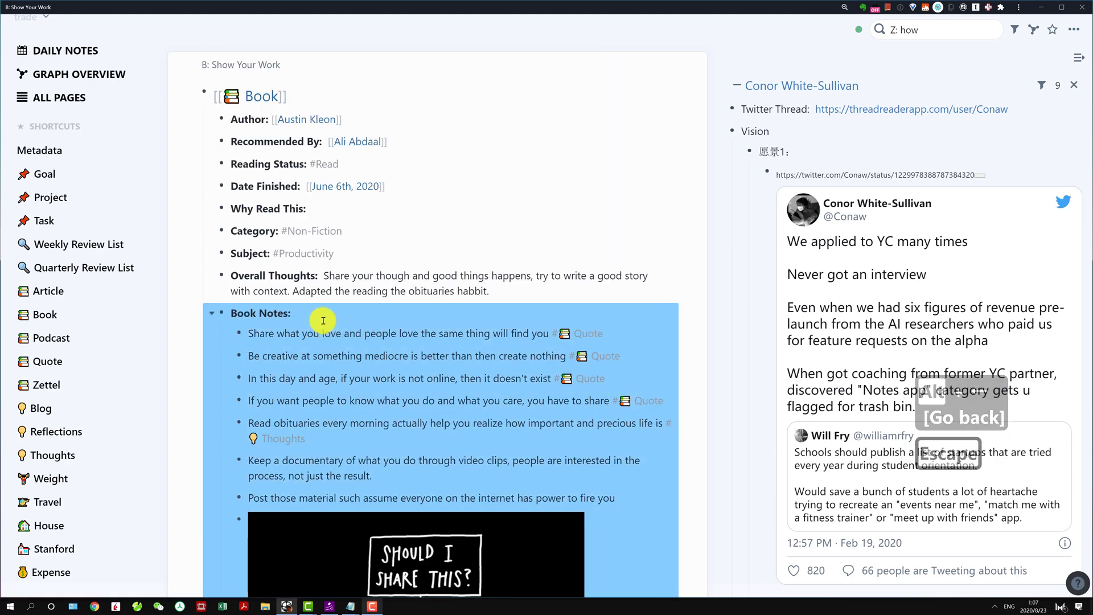
click(368, 322)
key(alt+Left)
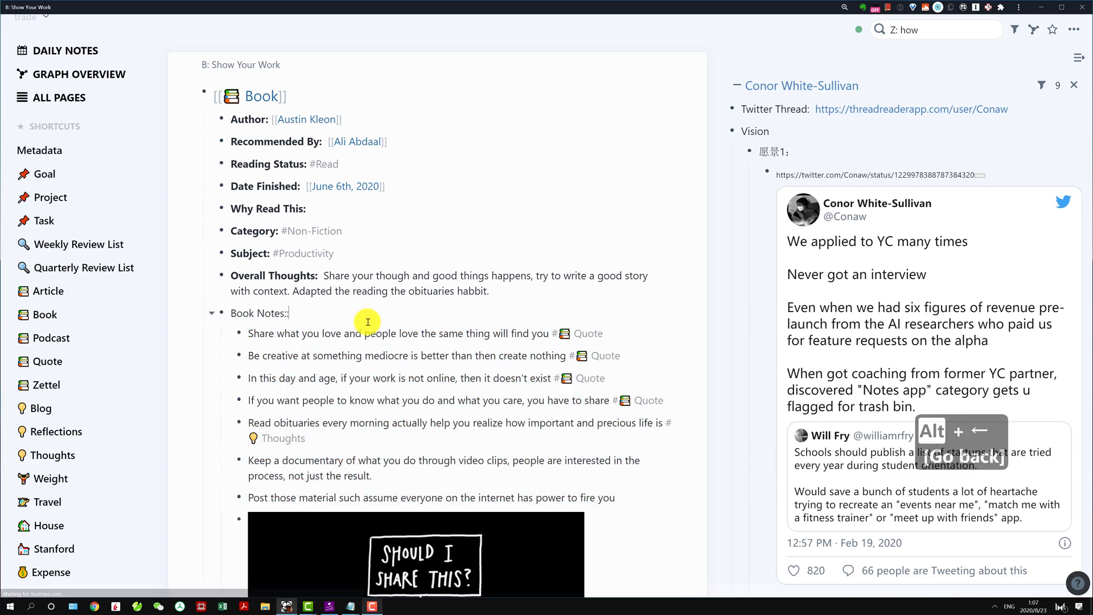
click(279, 134)
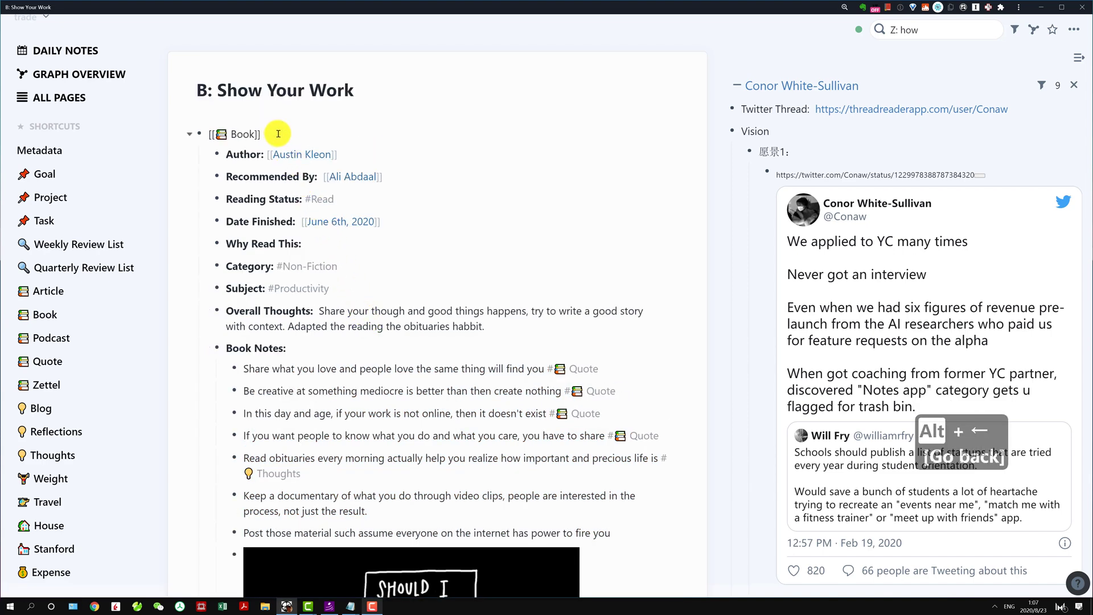